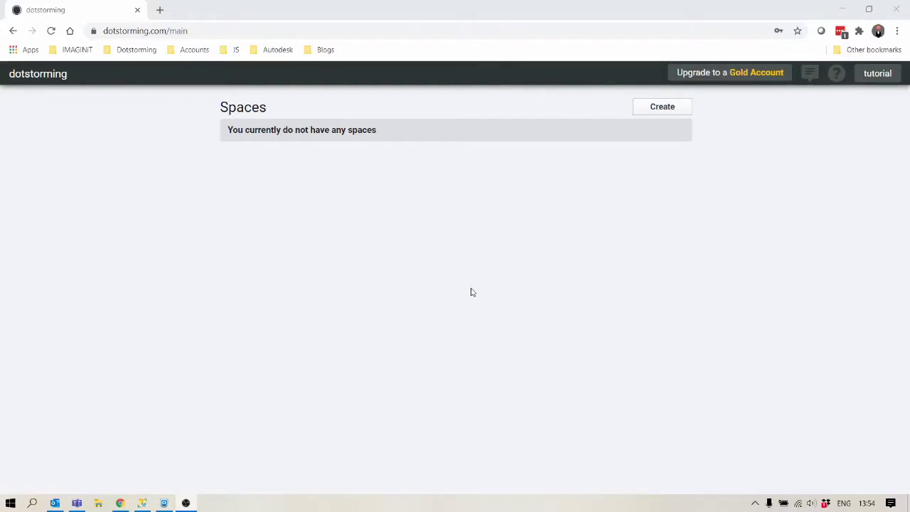
# Step: Open the Create menu on the Spaces page to list the space types
pyautogui.click(644, 110)
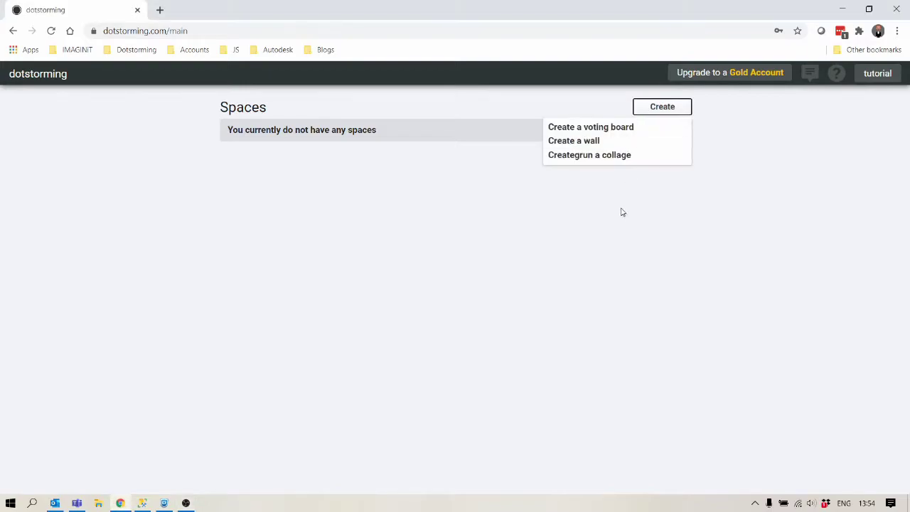
# Step: Choose Create a wall and enter the title 'Test Wall'
pyautogui.click(609, 142)
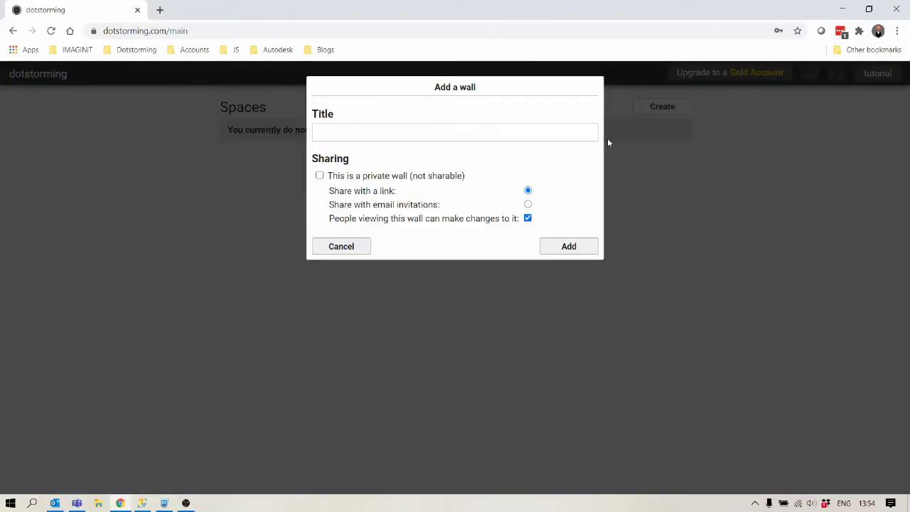
pyautogui.click(549, 135)
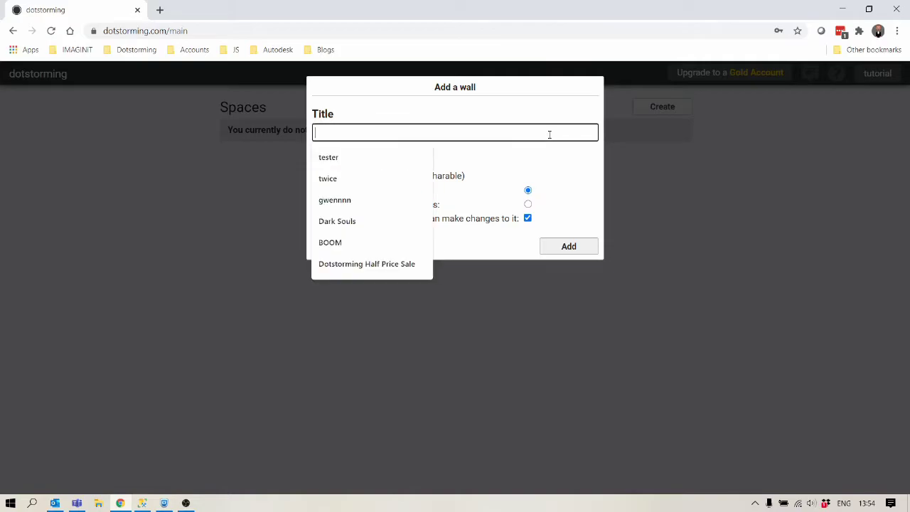
pyautogui.write('Test Wa')
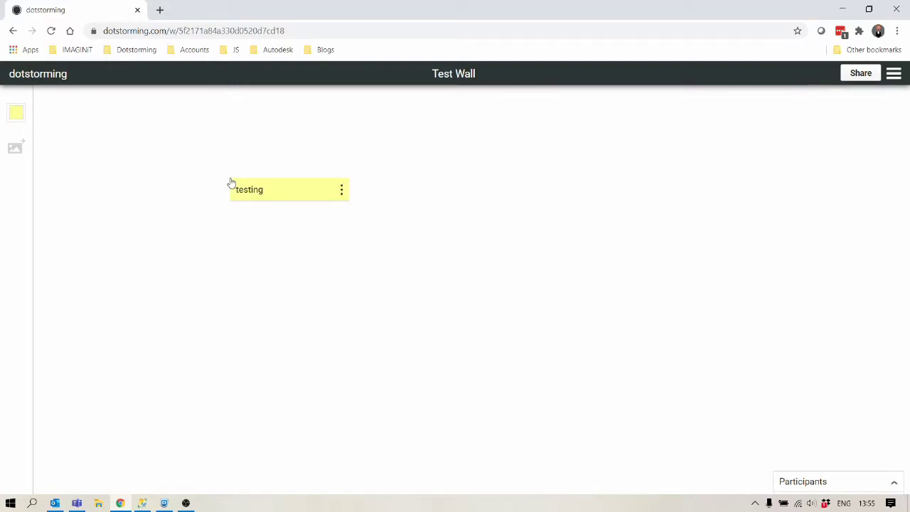
# Step: Post cards reading 'testing', 'tester' and 'hello' on the wall
pyautogui.doubleClick(231, 183)
pyautogui.write('testing')
pyautogui.press('Return')
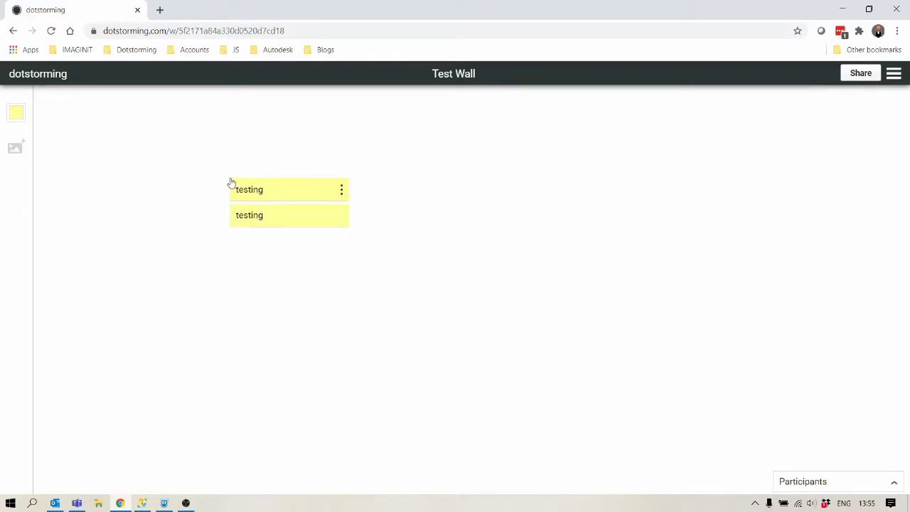
pyautogui.doubleClick(635, 179)
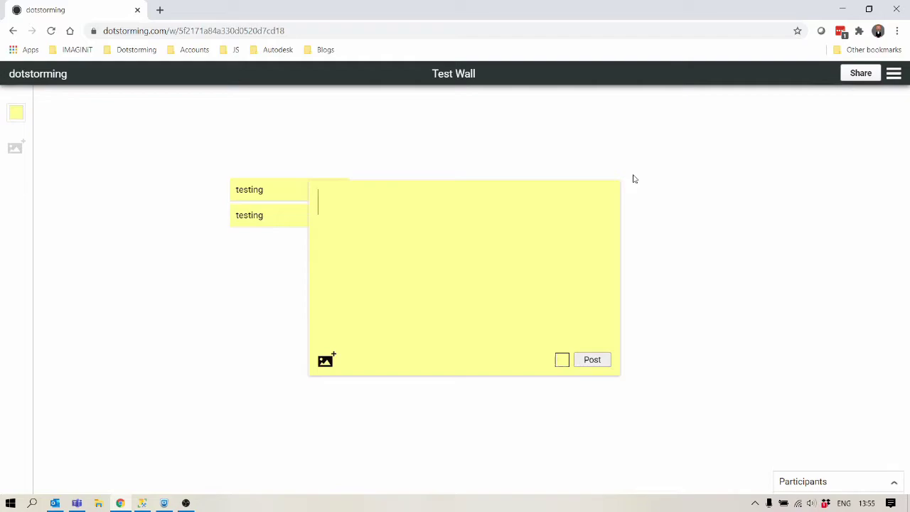
pyautogui.write('tester')
pyautogui.press('Return')
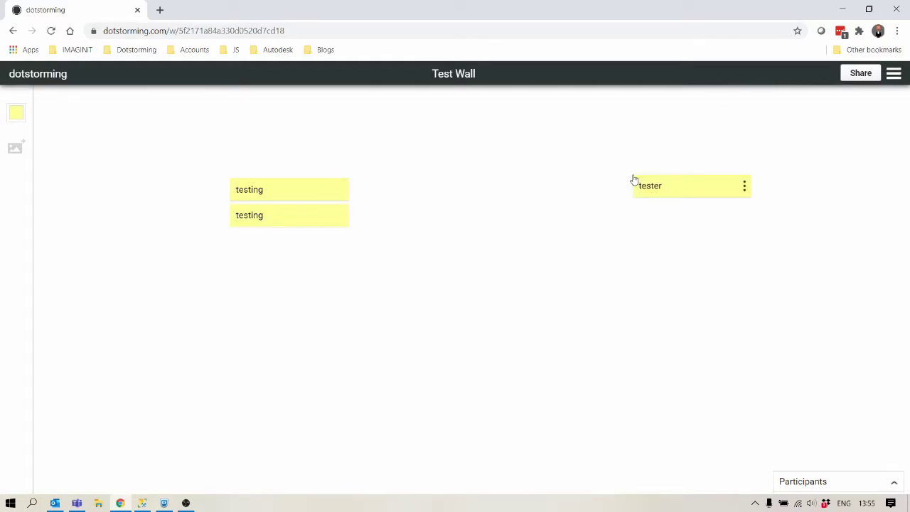
pyautogui.doubleClick(634, 180)
pyautogui.write('hello')
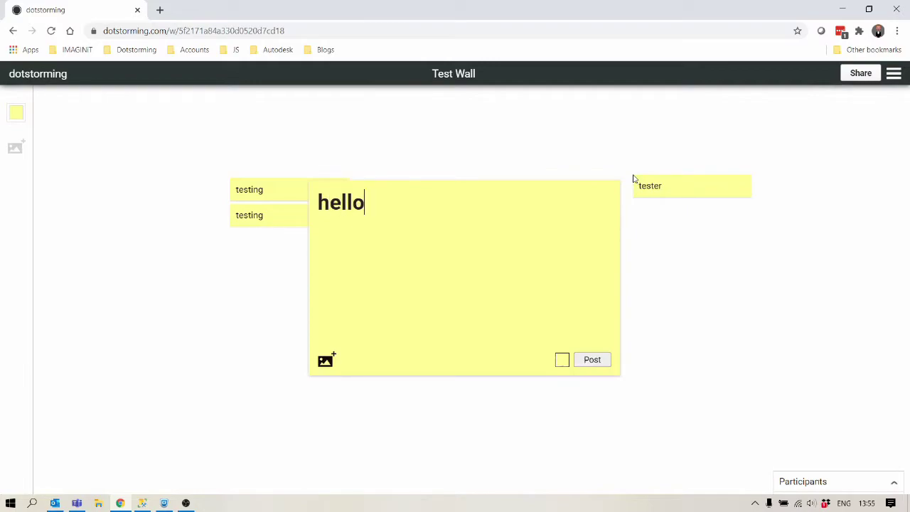
pyautogui.press('Return')
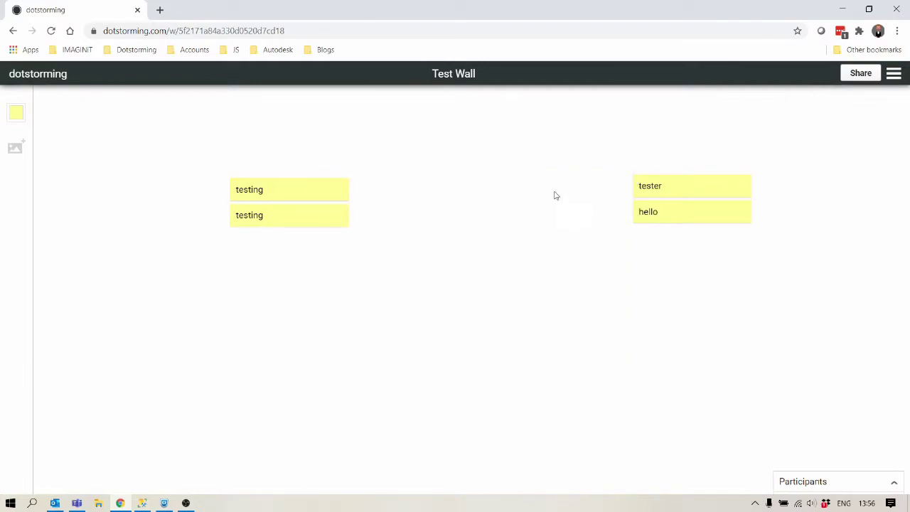
# Step: Shift all four cards down-left, then colour the two 'testing' cards cyan
pyautogui.moveTo(255, 138); pyautogui.dragTo(674, 315)
pyautogui.moveTo(690, 197); pyautogui.dragTo(549, 241)
pyautogui.moveTo(221, 154); pyautogui.dragTo(359, 363)
pyautogui.click(17, 118)
pyautogui.click(120, 140)
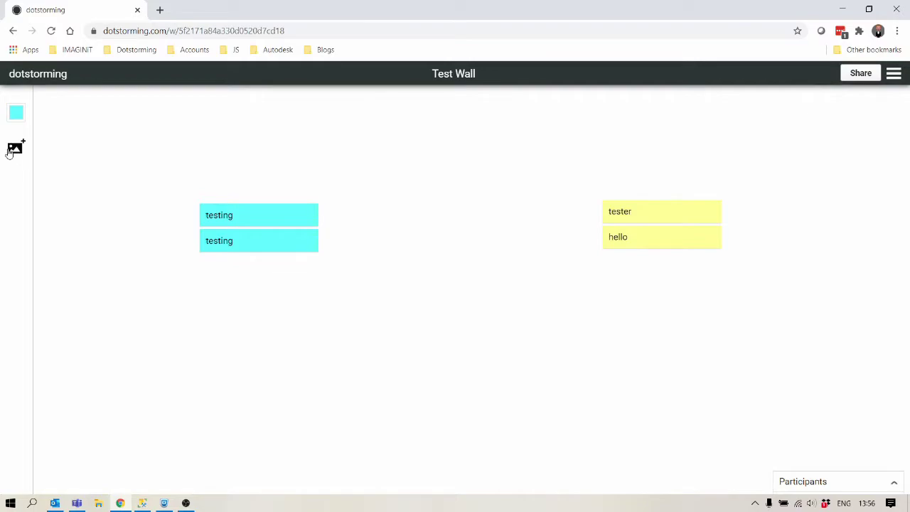
# Step: Add an orange image card with the JPG picture uploaded from disk
pyautogui.doubleClick(412, 258)
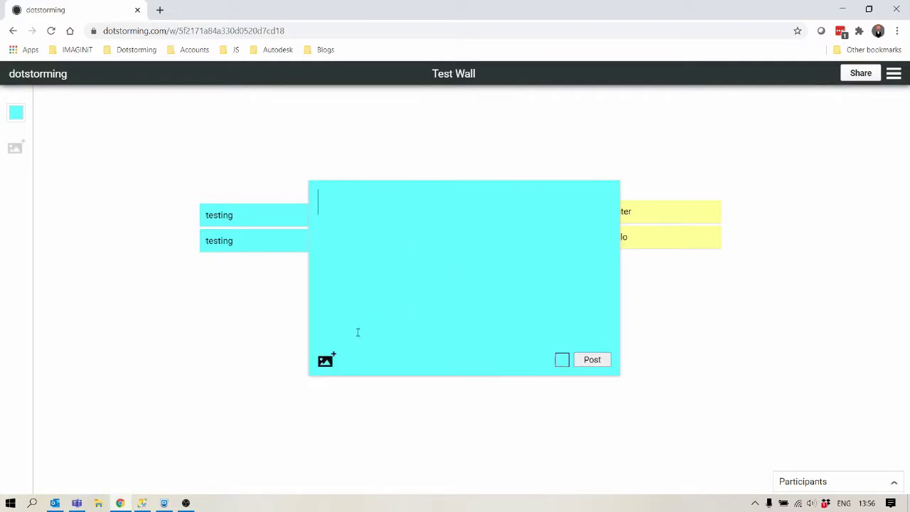
pyautogui.click(326, 360)
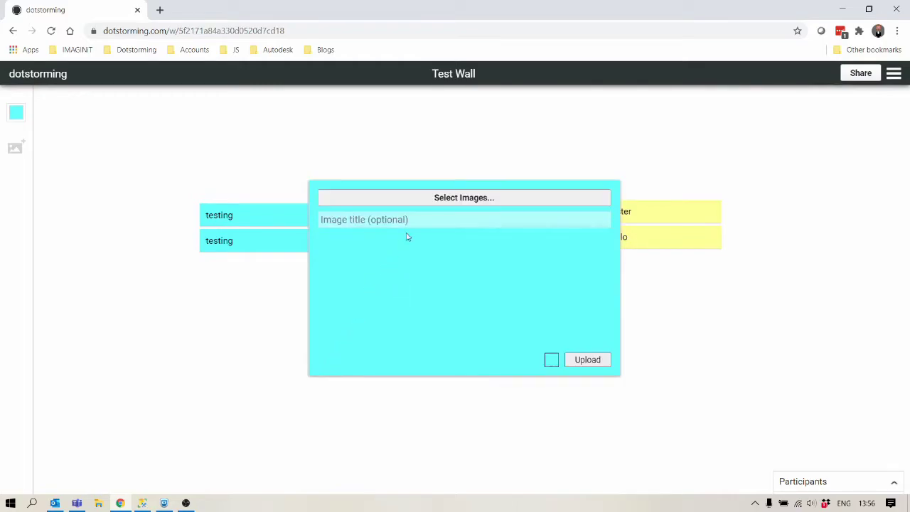
pyautogui.click(429, 199)
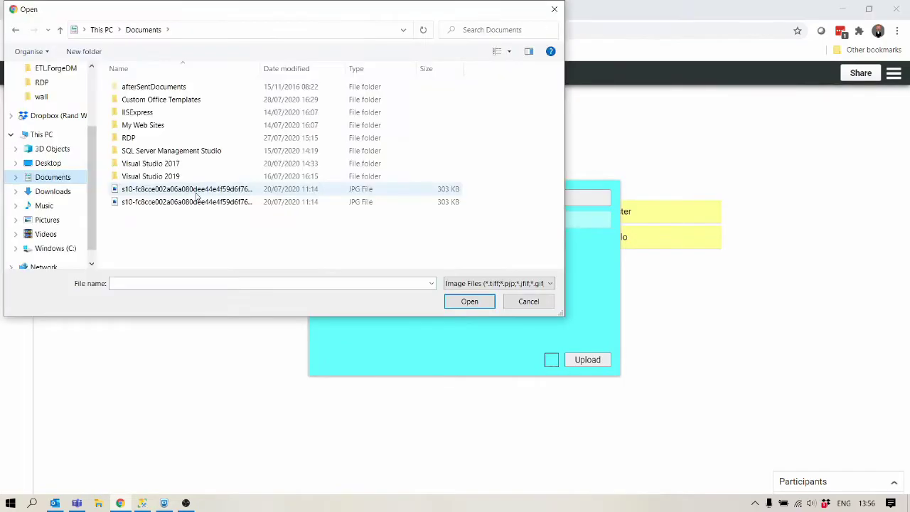
pyautogui.doubleClick(195, 190)
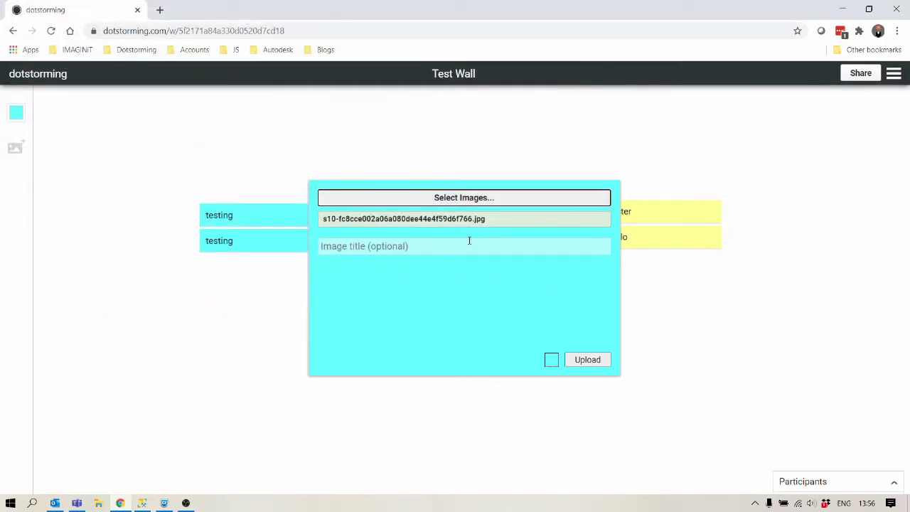
pyautogui.click(551, 360)
pyautogui.click(595, 382)
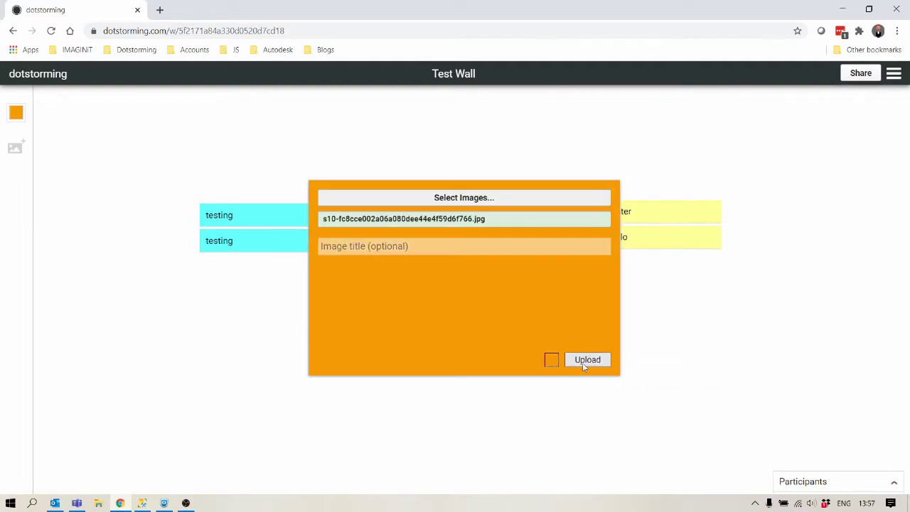
pyautogui.click(582, 362)
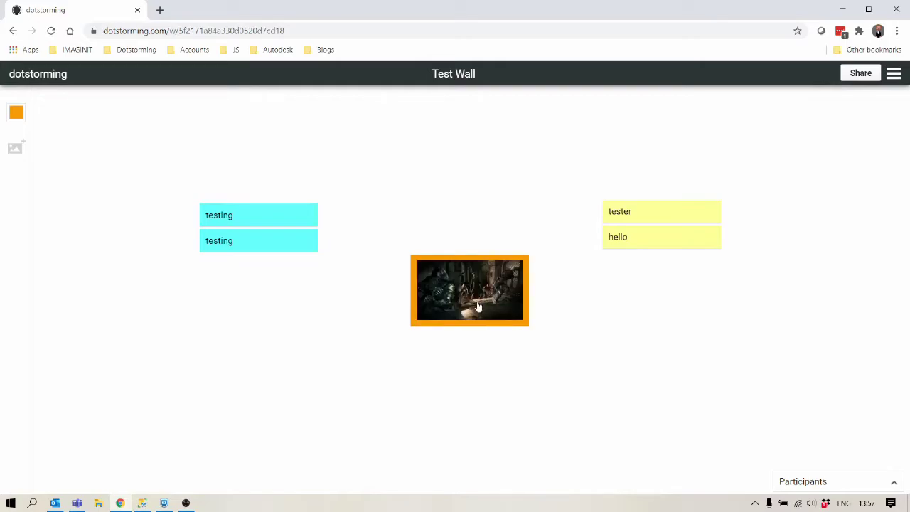
# Step: Group hello, tester and both testing notes into one collapsed testing cluster, moving the image aside
pyautogui.moveTo(478, 306); pyautogui.dragTo(474, 197)
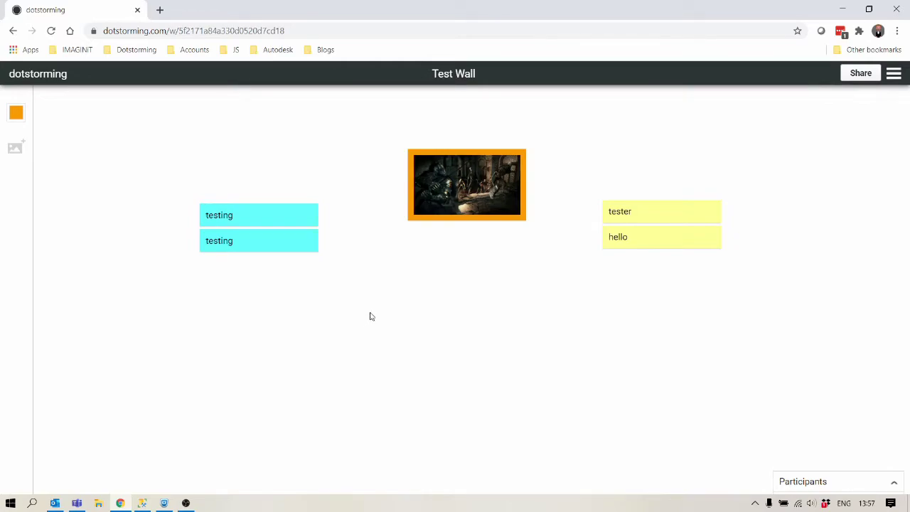
pyautogui.moveTo(615, 236); pyautogui.dragTo(357, 320)
pyautogui.moveTo(280, 224); pyautogui.dragTo(334, 332)
pyautogui.moveTo(658, 217); pyautogui.dragTo(364, 355)
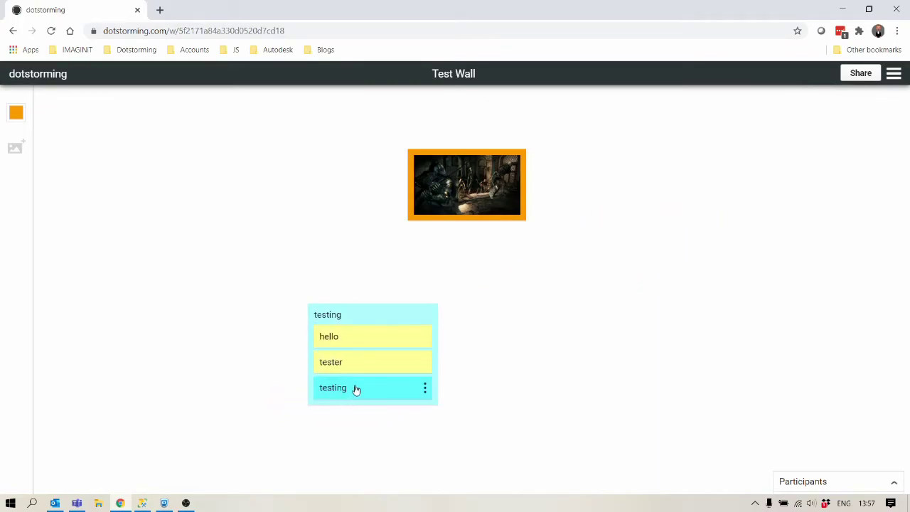
pyautogui.moveTo(357, 389); pyautogui.dragTo(355, 334)
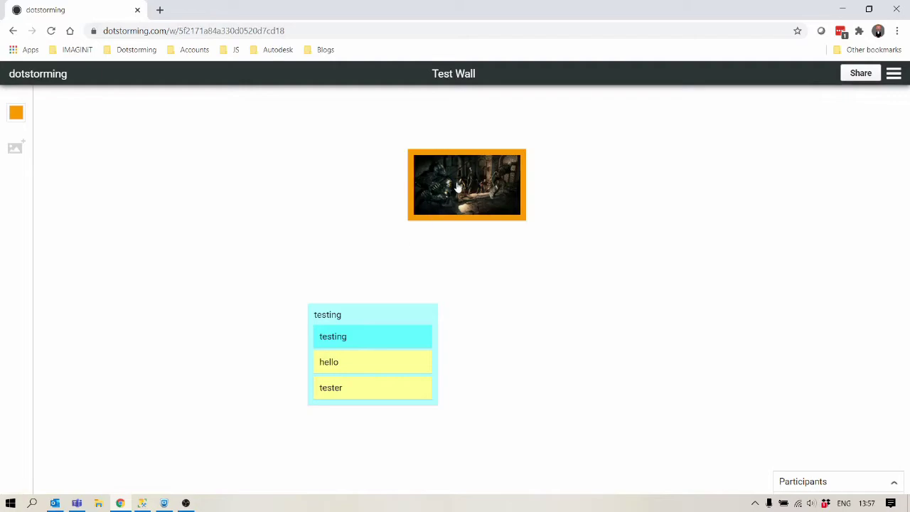
pyautogui.moveTo(459, 186); pyautogui.dragTo(509, 206)
pyautogui.moveTo(386, 317); pyautogui.dragTo(246, 277)
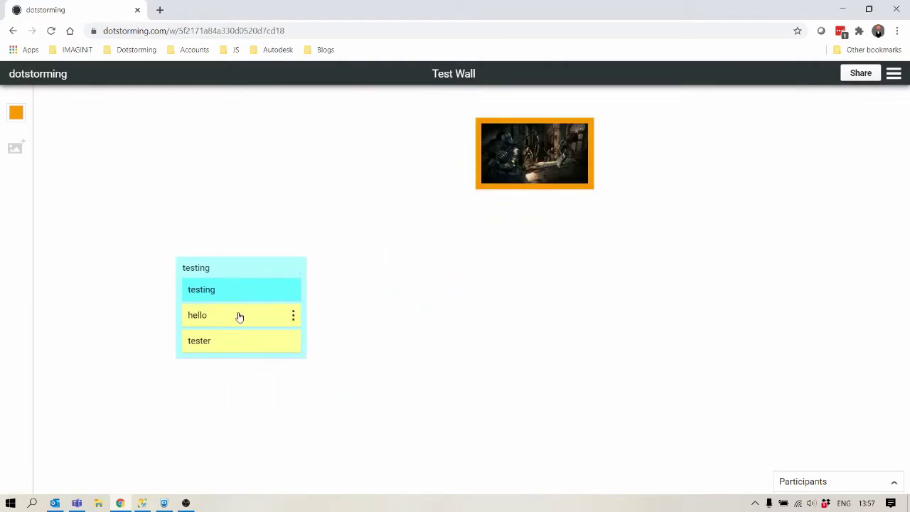
pyautogui.click(253, 270)
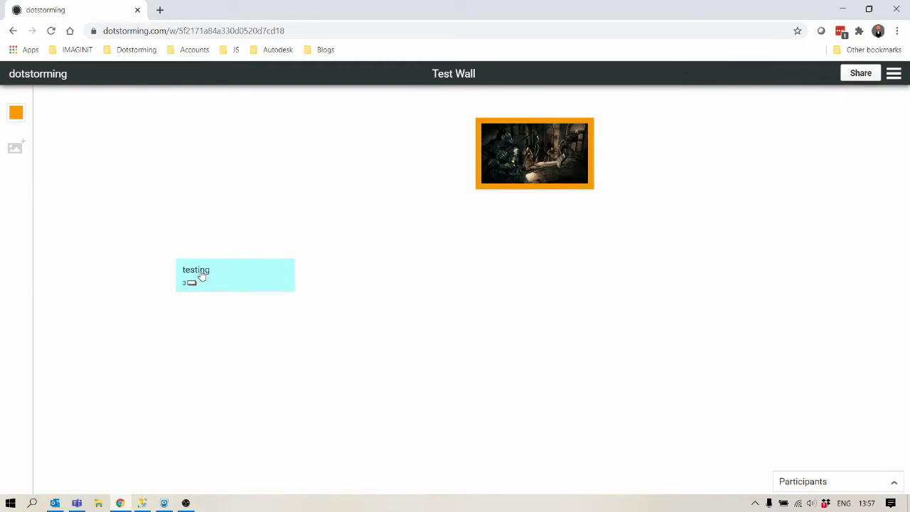
# Step: Pull tester out of the cluster, drop the image and hello into it, and move it right
pyautogui.click(201, 276)
pyautogui.moveTo(223, 351); pyautogui.dragTo(535, 304)
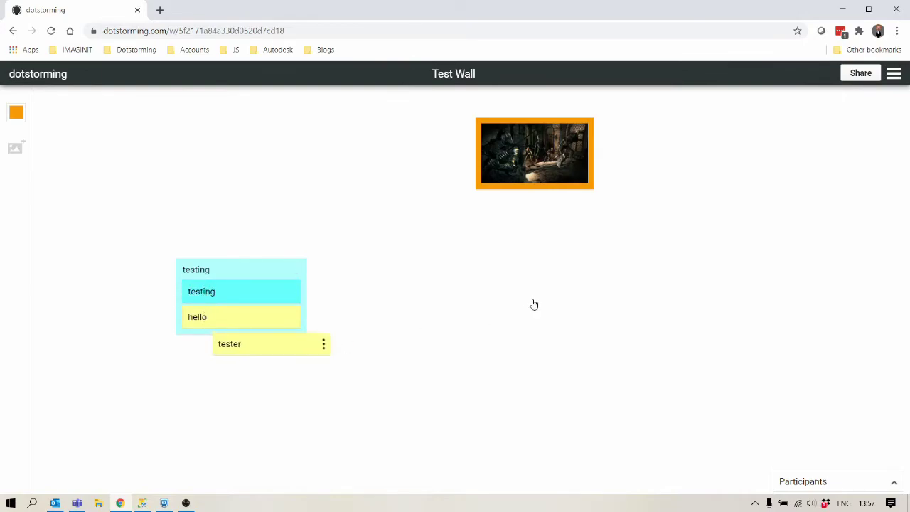
pyautogui.moveTo(573, 150); pyautogui.dragTo(289, 373)
pyautogui.moveTo(270, 278); pyautogui.dragTo(345, 233)
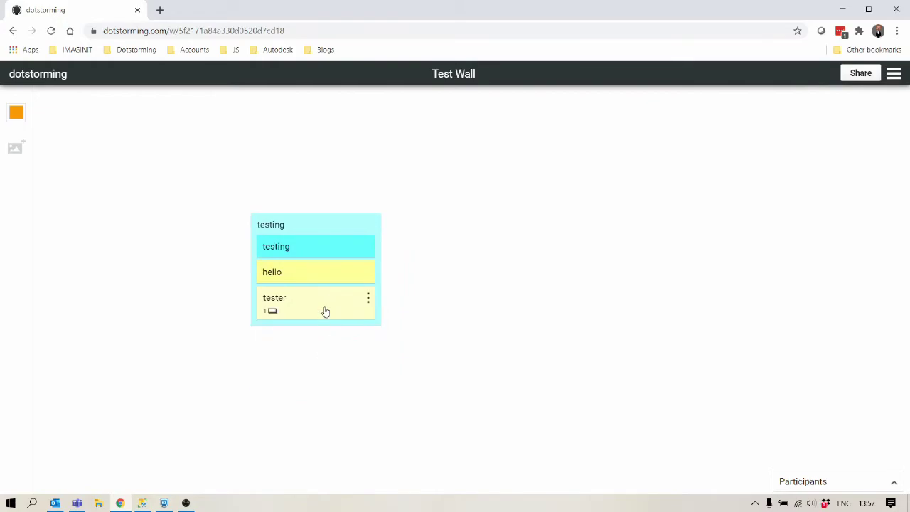
pyautogui.moveTo(325, 312); pyautogui.dragTo(315, 288)
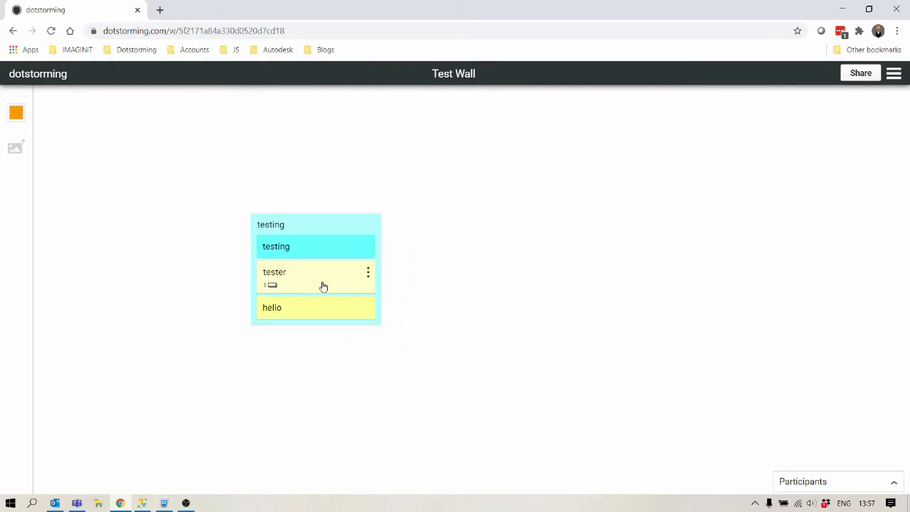
pyautogui.moveTo(297, 368); pyautogui.dragTo(330, 312)
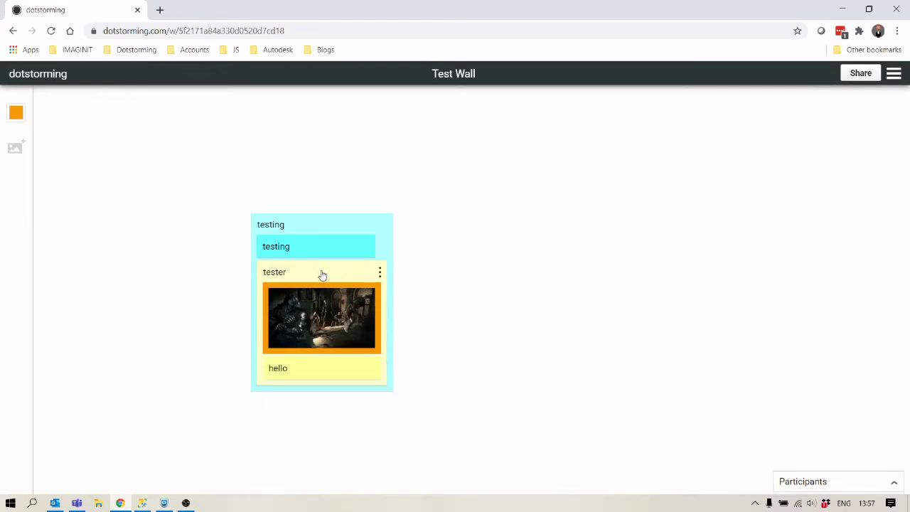
pyautogui.moveTo(322, 275); pyautogui.dragTo(534, 236)
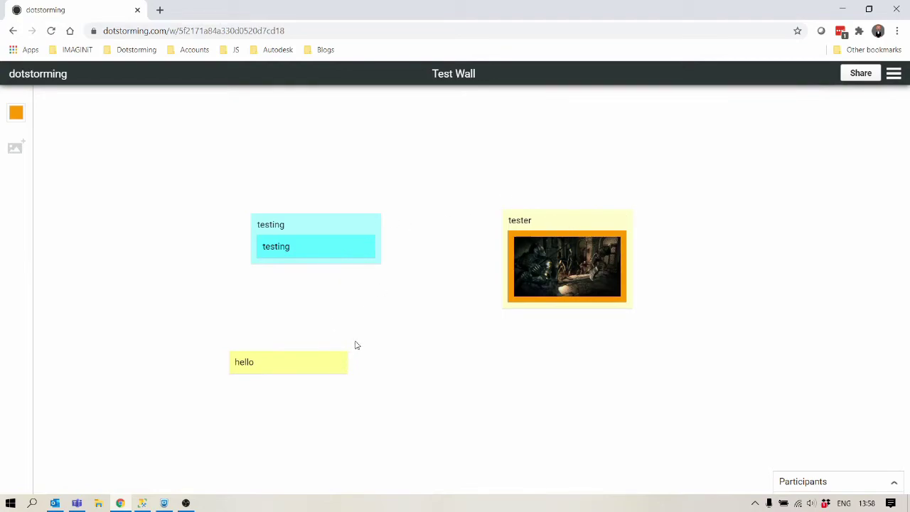
# Step: Take hello and the image out of tester, enlarge the image, and lock the tester note
pyautogui.moveTo(297, 354); pyautogui.dragTo(219, 319)
pyautogui.moveTo(590, 261); pyautogui.dragTo(473, 335)
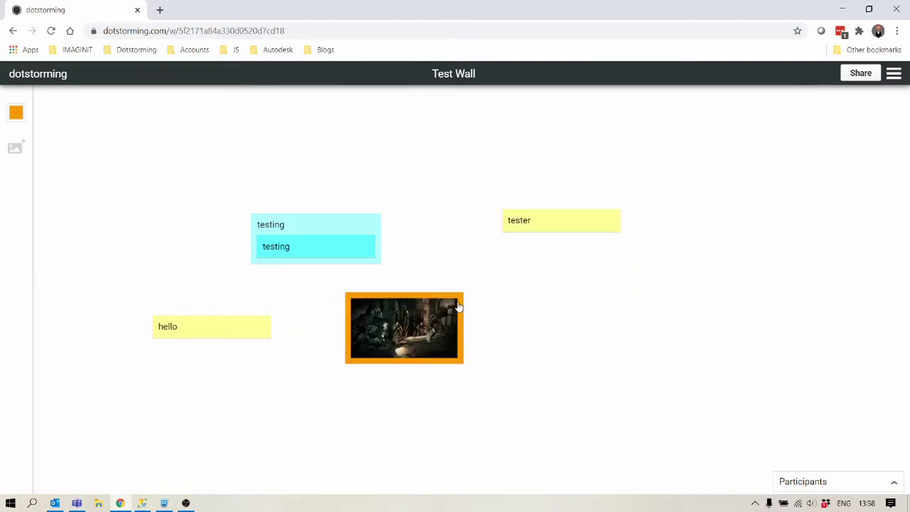
pyautogui.click(460, 306)
pyautogui.click(473, 325)
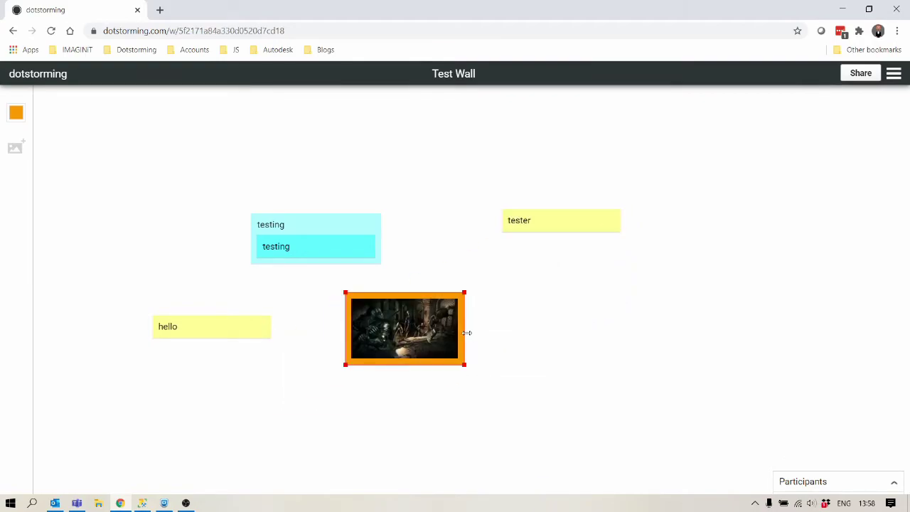
pyautogui.moveTo(467, 332); pyautogui.dragTo(567, 356)
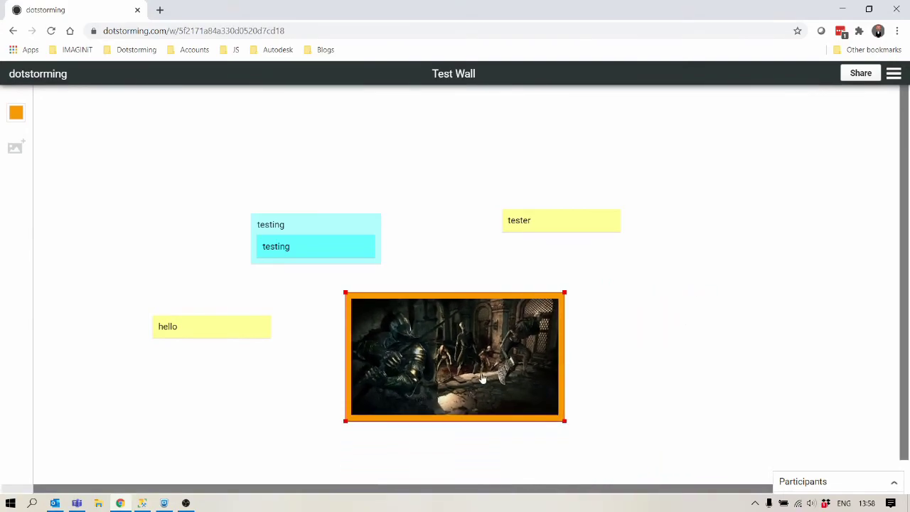
pyautogui.moveTo(475, 378); pyautogui.dragTo(485, 339)
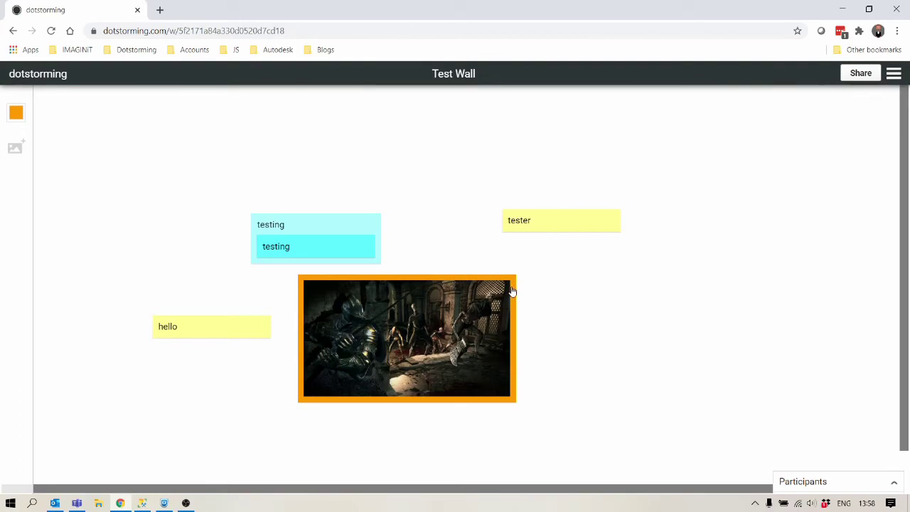
pyautogui.click(612, 222)
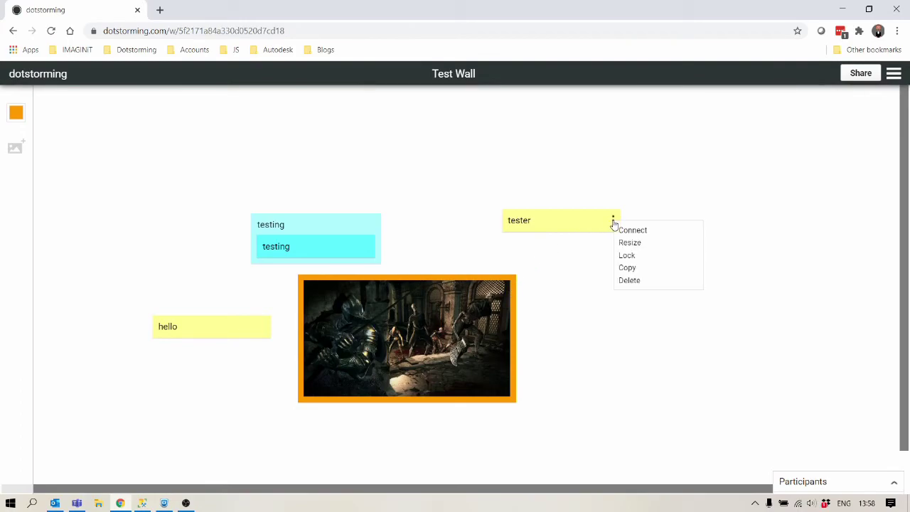
pyautogui.click(630, 256)
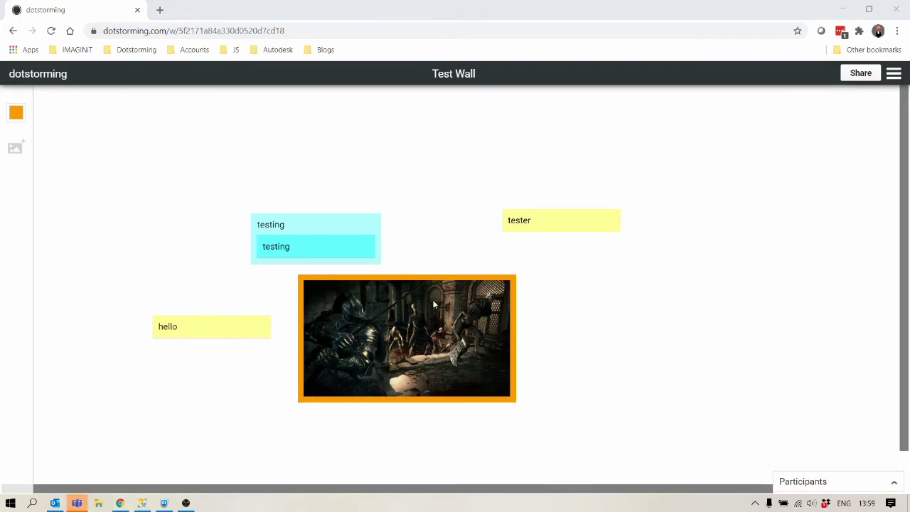
# Step: Connect the hello card to the testing cluster and move hello right of the image
pyautogui.moveTo(237, 335); pyautogui.dragTo(173, 324)
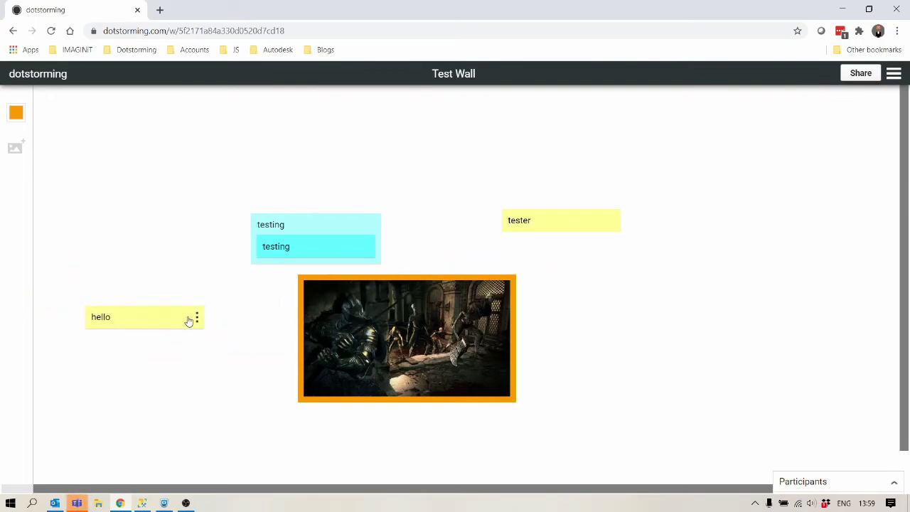
pyautogui.click(197, 317)
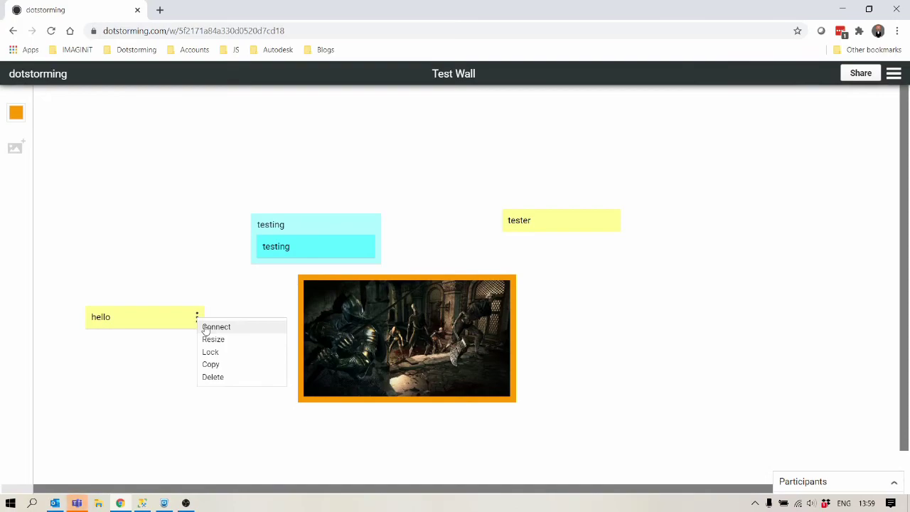
pyautogui.click(215, 327)
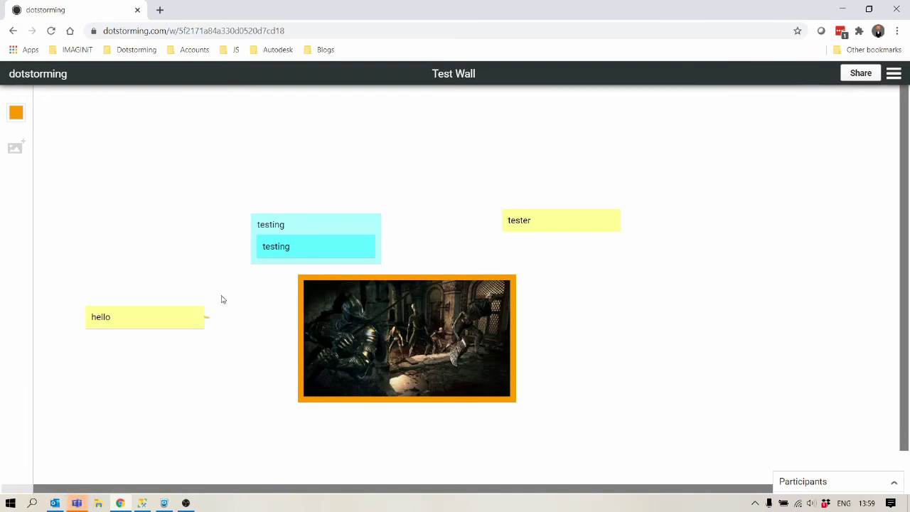
pyautogui.click(255, 243)
pyautogui.moveTo(167, 330); pyautogui.dragTo(629, 352)
# Step: Reconnect hello to the testing cluster with a light purple line and rearrange both cards
pyautogui.moveTo(18, 122)
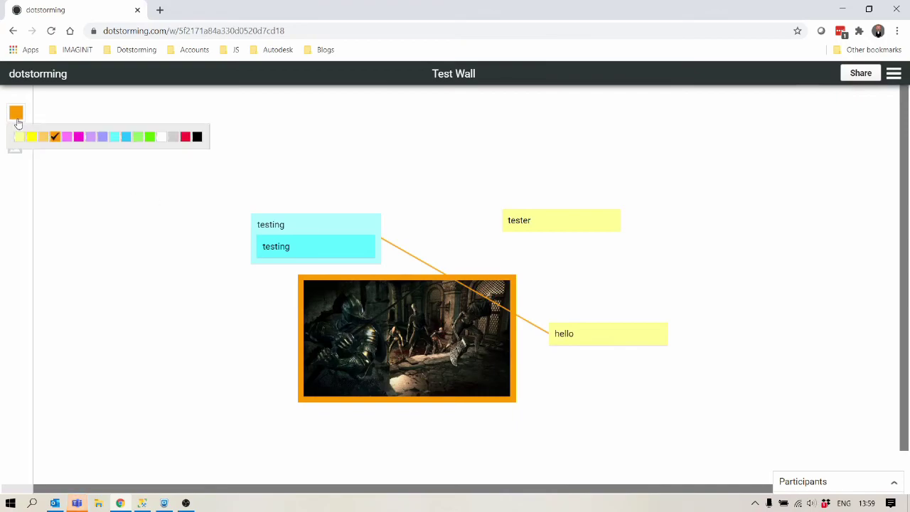
pyautogui.click(89, 140)
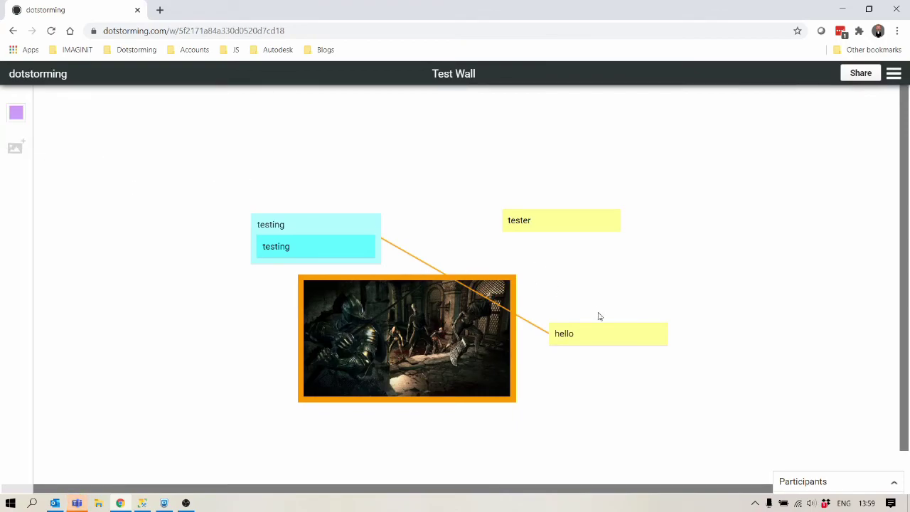
pyautogui.click(662, 333)
pyautogui.click(669, 345)
pyautogui.click(335, 223)
pyautogui.moveTo(554, 339); pyautogui.dragTo(391, 173)
pyautogui.moveTo(283, 226); pyautogui.dragTo(145, 332)
pyautogui.moveTo(418, 189); pyautogui.dragTo(647, 339)
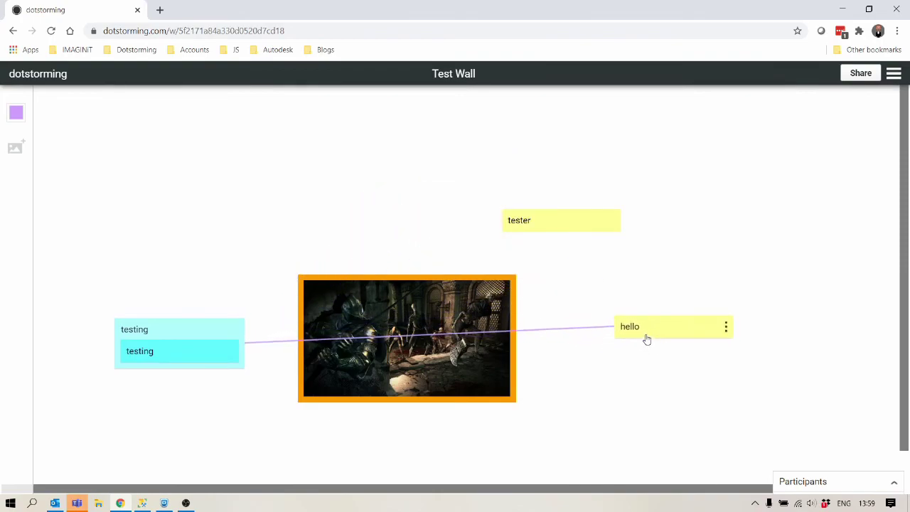
# Step: Unlock all cards and reposition the image card and the tester note
pyautogui.click(898, 76)
pyautogui.click(869, 106)
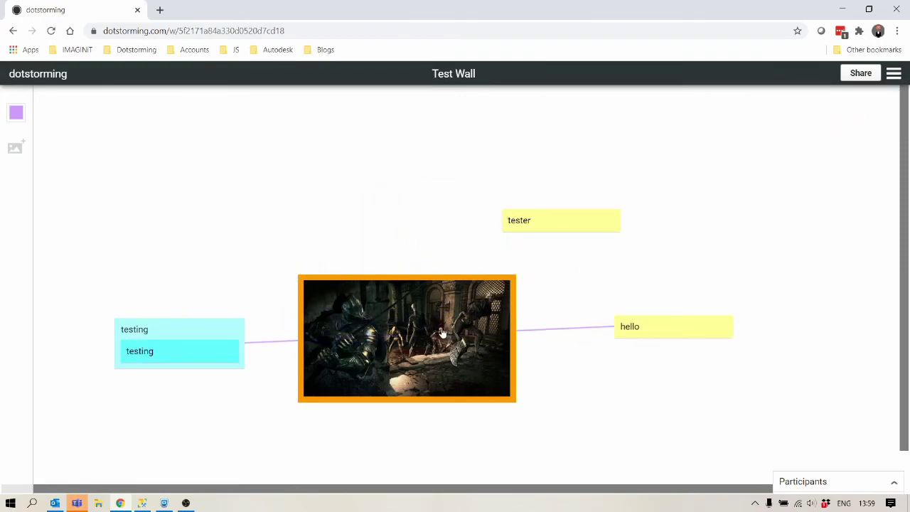
pyautogui.moveTo(441, 331); pyautogui.dragTo(384, 189)
pyautogui.moveTo(553, 212); pyautogui.dragTo(599, 223)
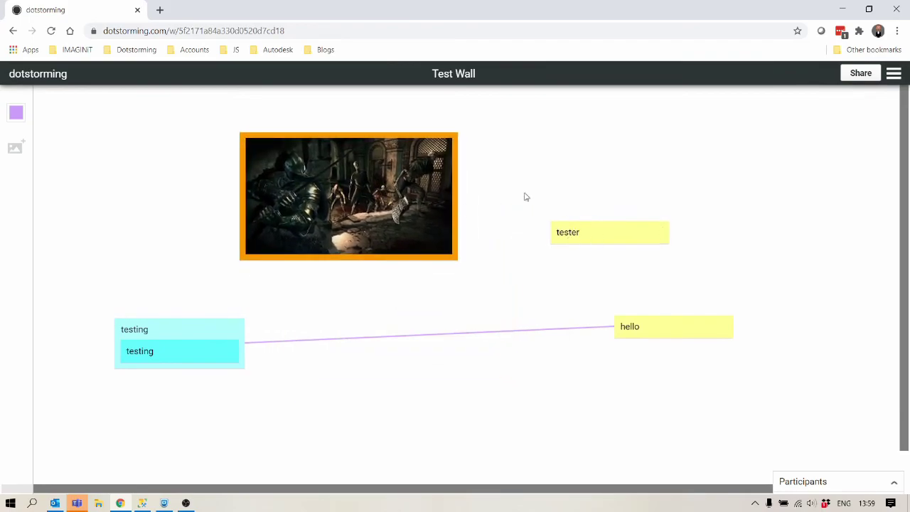
# Step: Link the image card to hello with a red line and group tester into hello
pyautogui.click(15, 113)
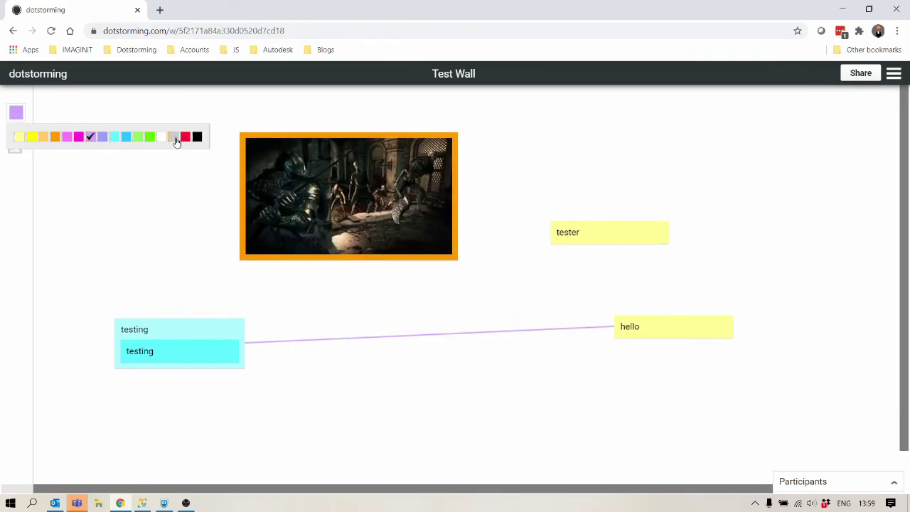
pyautogui.click(185, 137)
pyautogui.rightClick(452, 145)
pyautogui.click(488, 157)
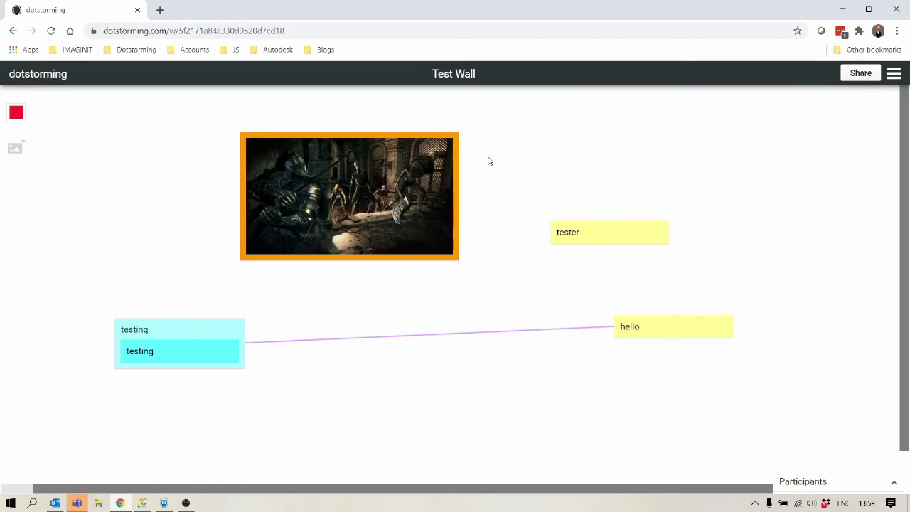
pyautogui.click(630, 334)
pyautogui.moveTo(615, 241); pyautogui.dragTo(425, 384)
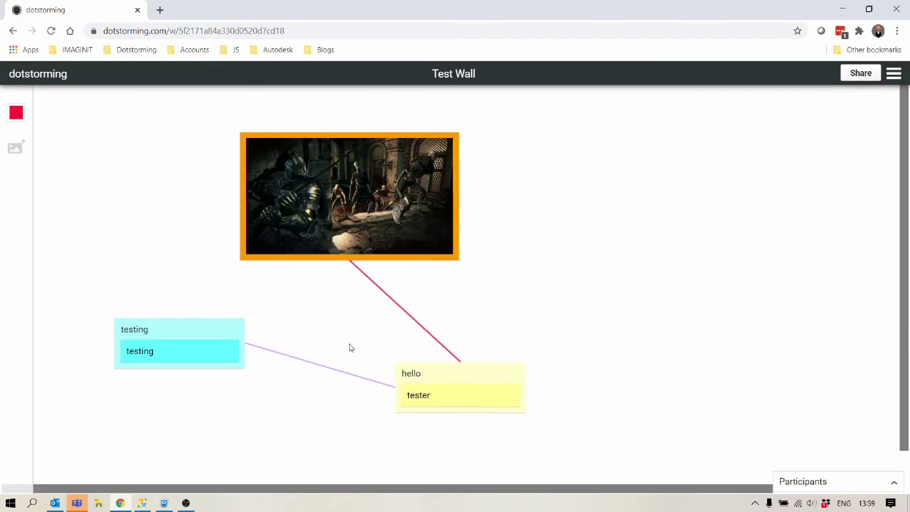